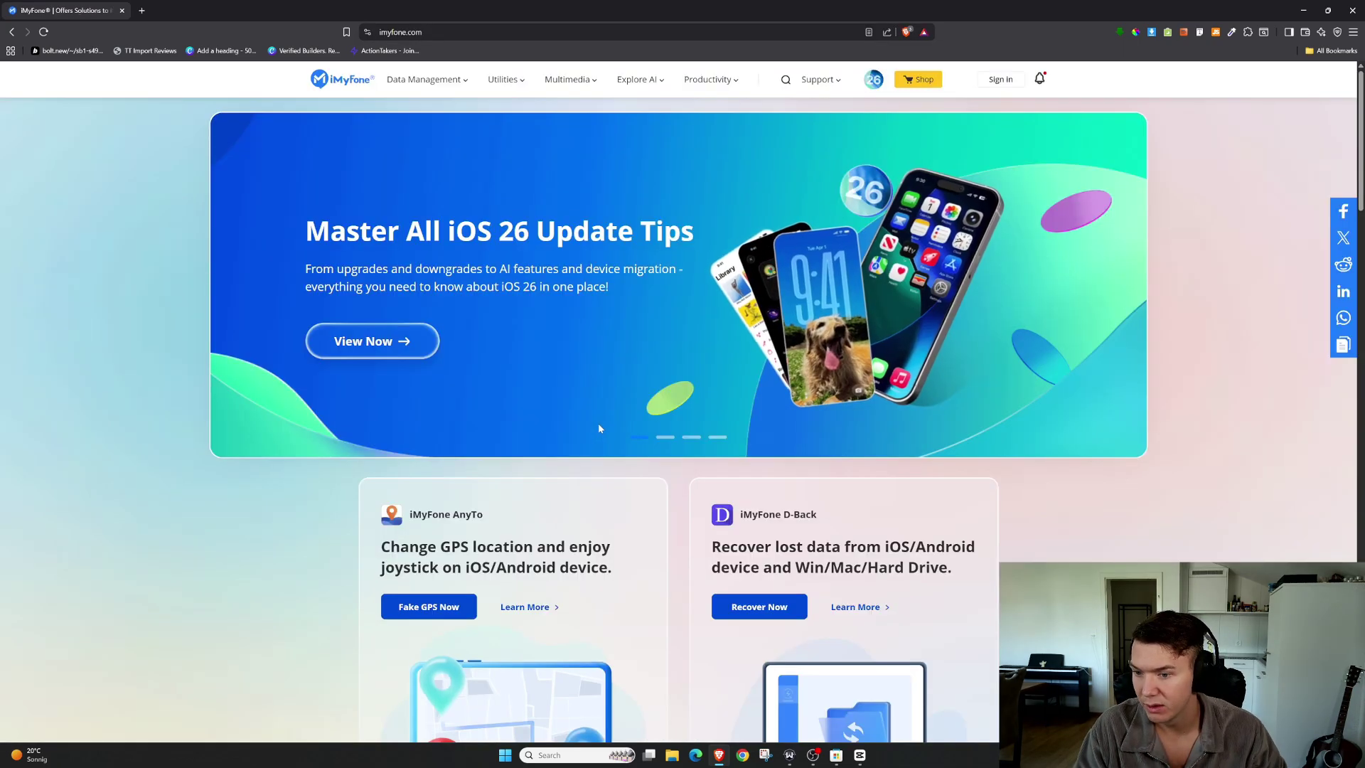
scroll(597, 424, "down", 3)
Step: Switch from the AnyTo web page to the AnyTo desktop app and choose Universal Mode
double_click(466, 353)
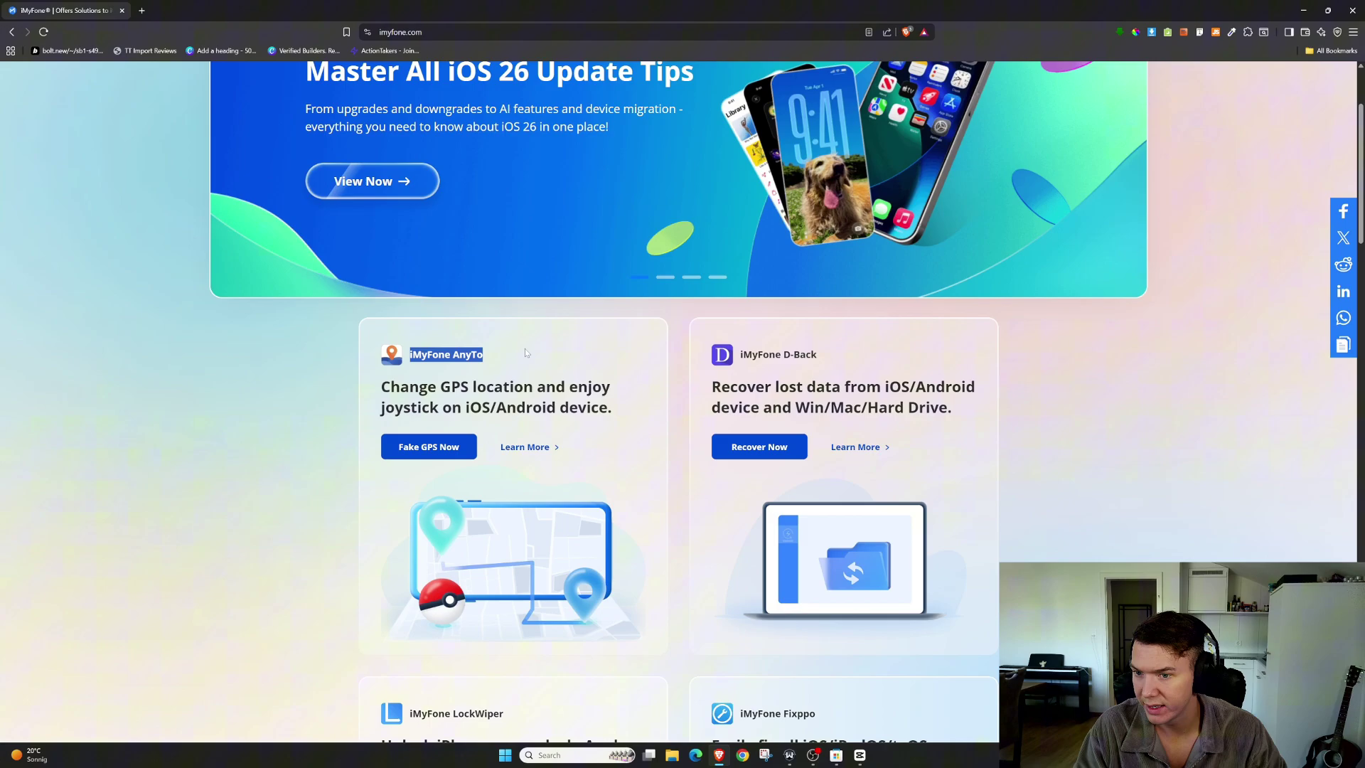
key("alt+Tab")
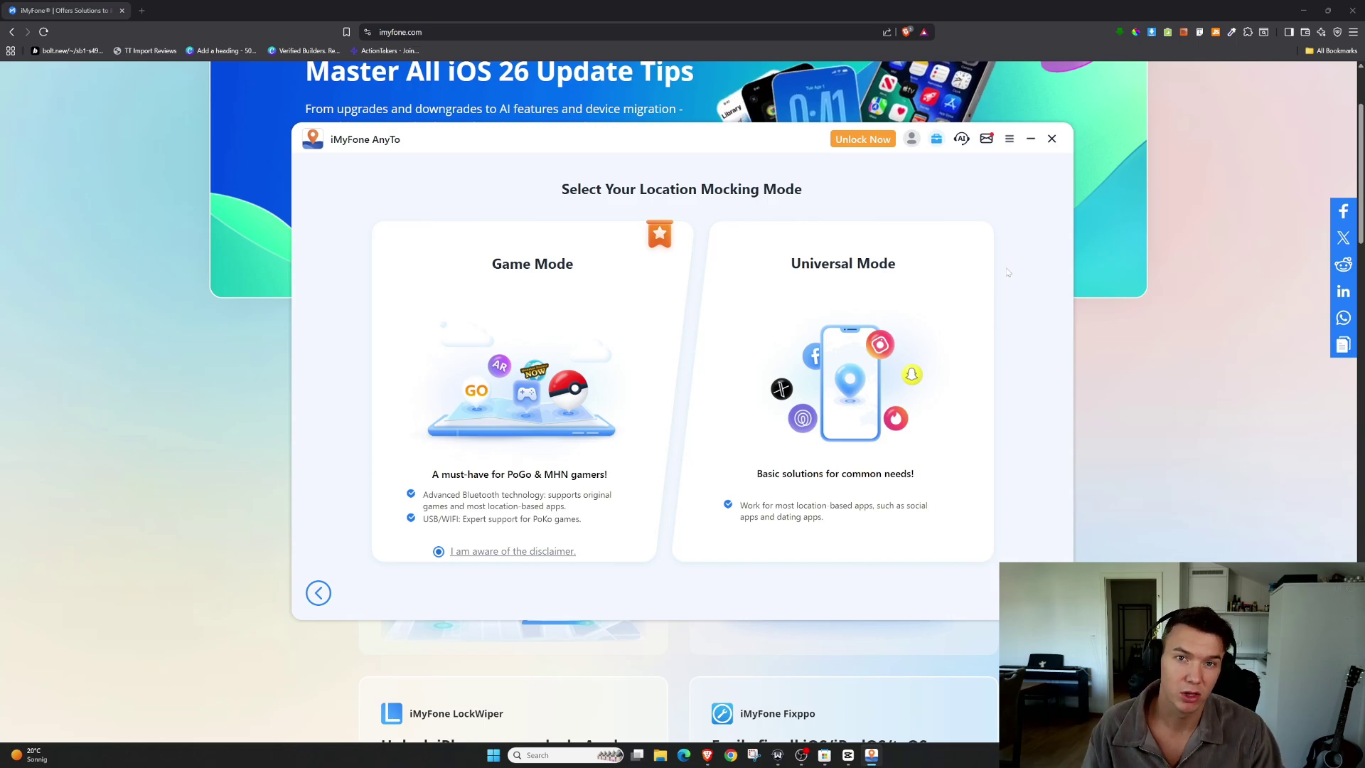
left_click(961, 274)
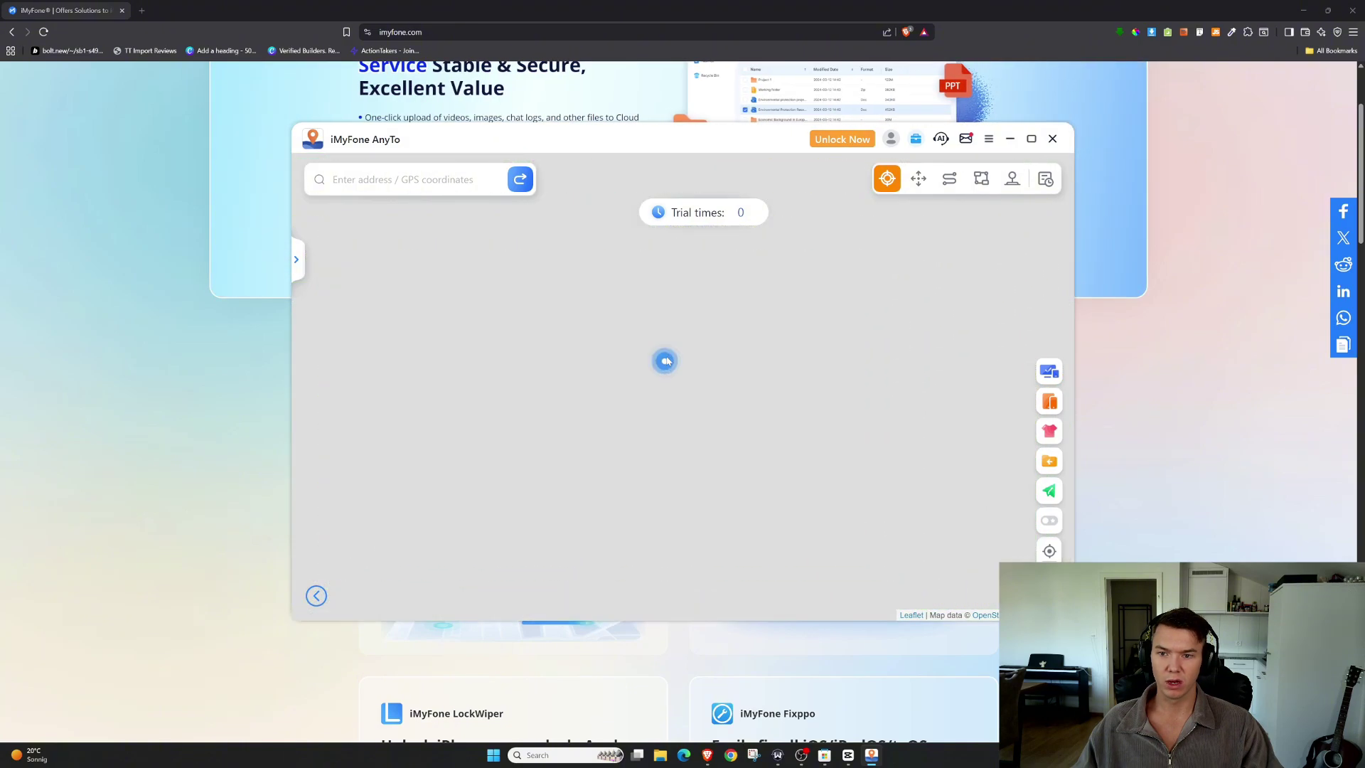
scroll(802, 403, "down", 8)
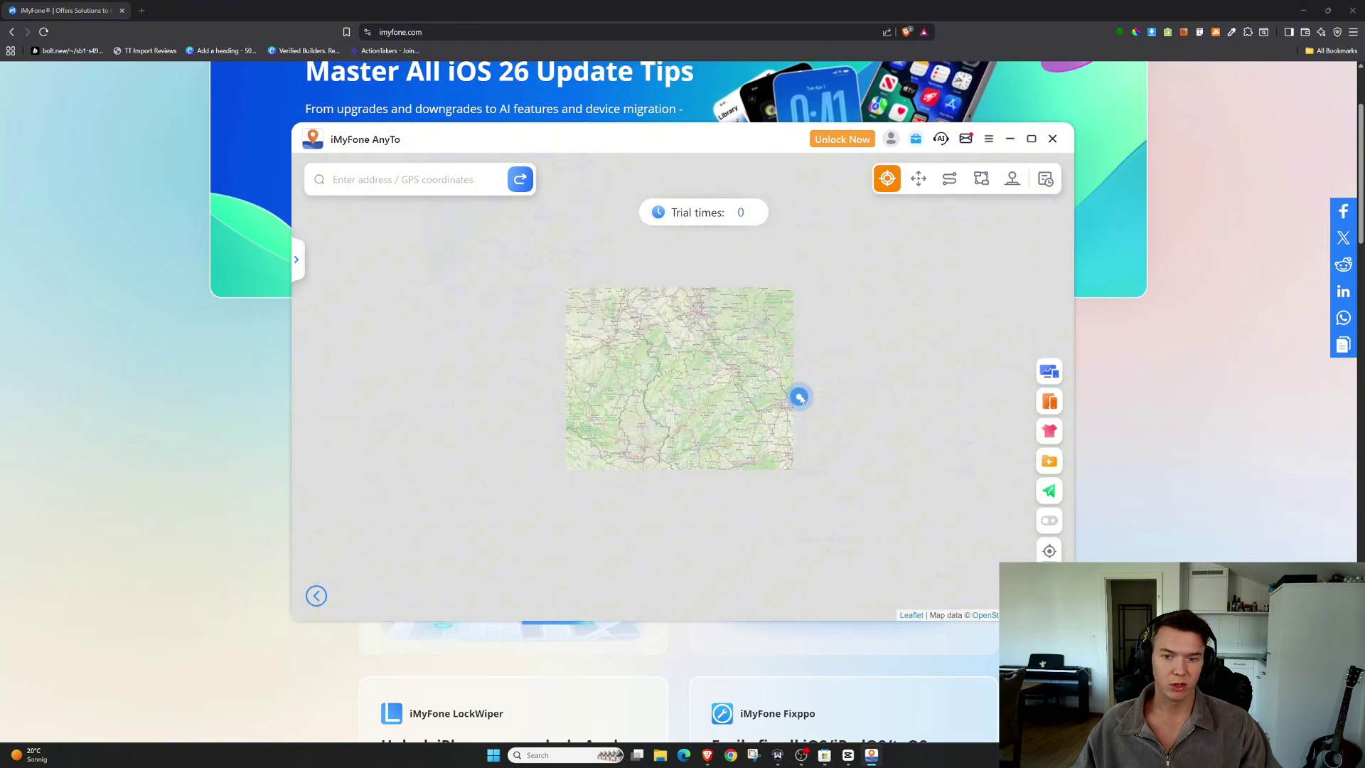
scroll(802, 402, "up", 4)
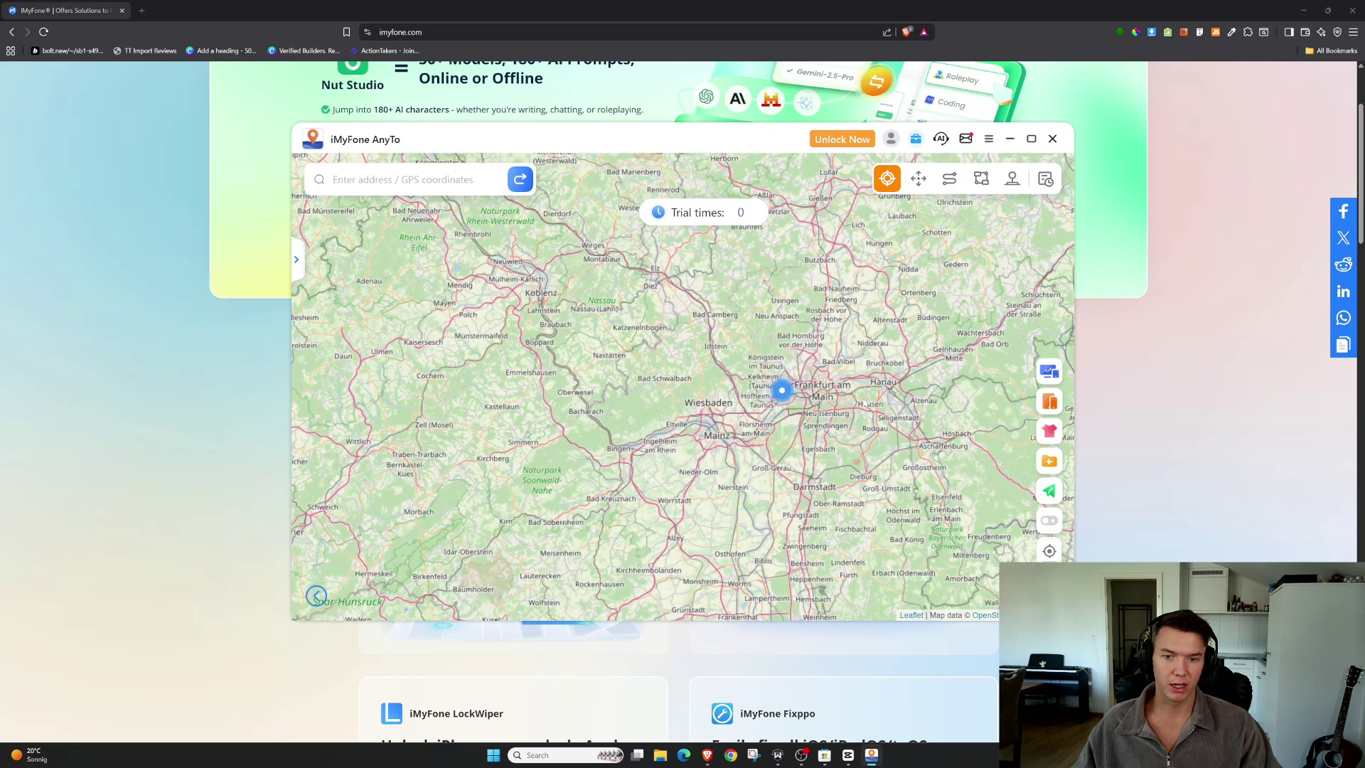
scroll(802, 401, "up", 1)
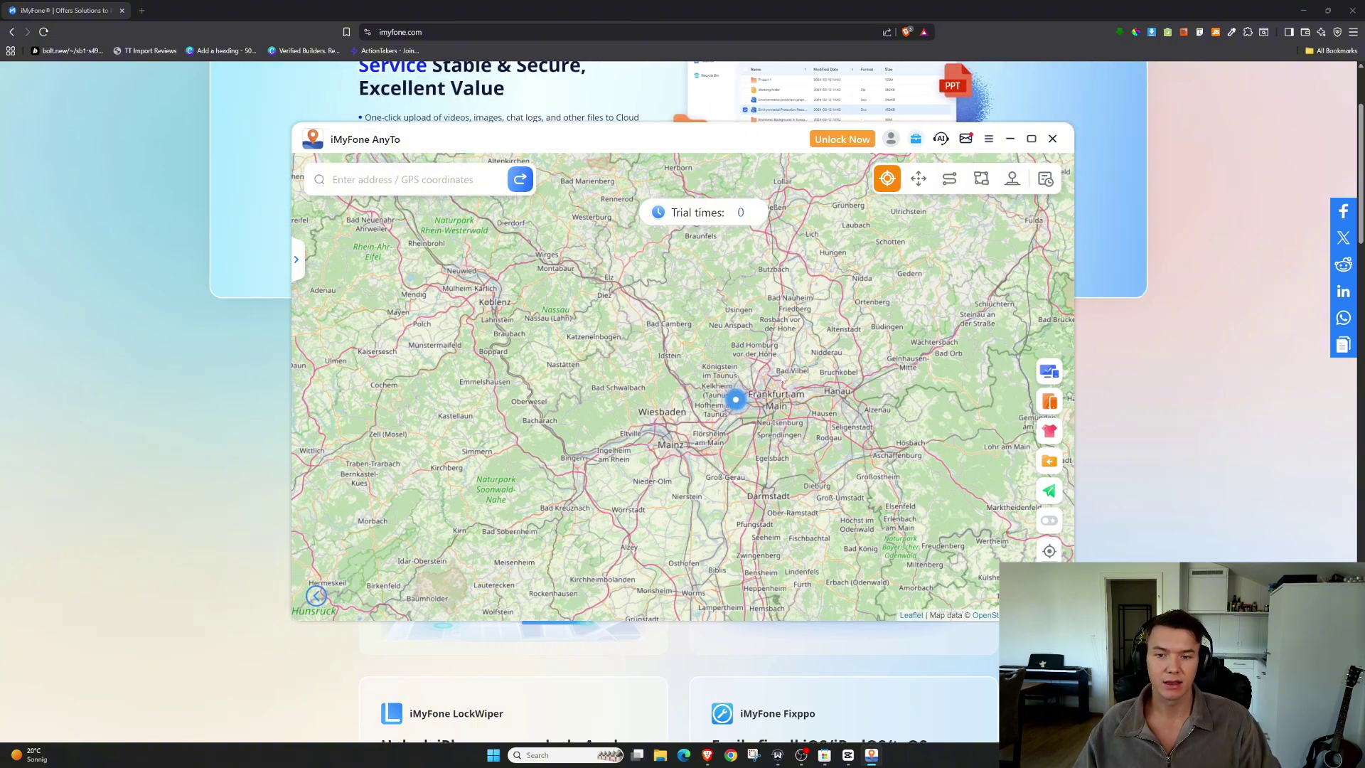
Step: Switch to the Windscribe VPN window, showing its server locations over the AnyTo map
key("alt+Tab")
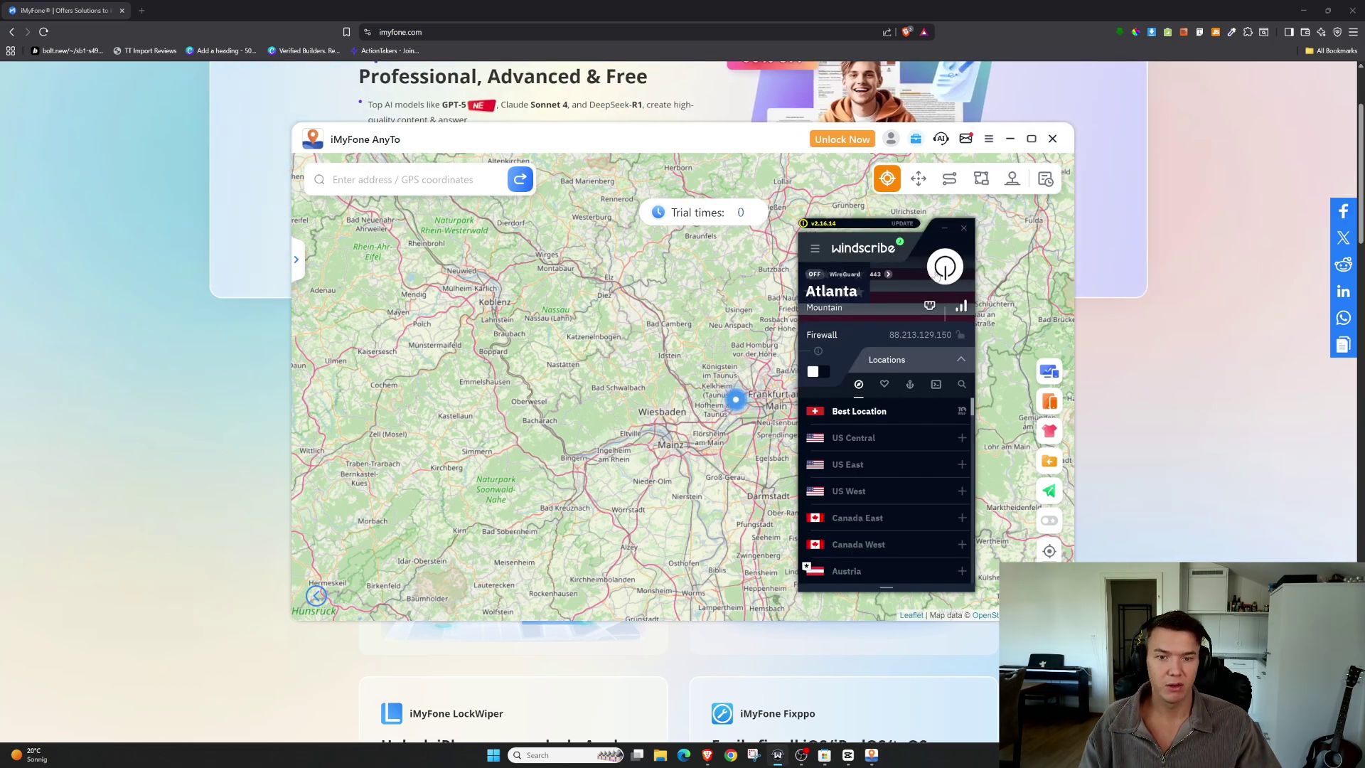
scroll(931, 469, "down", 5)
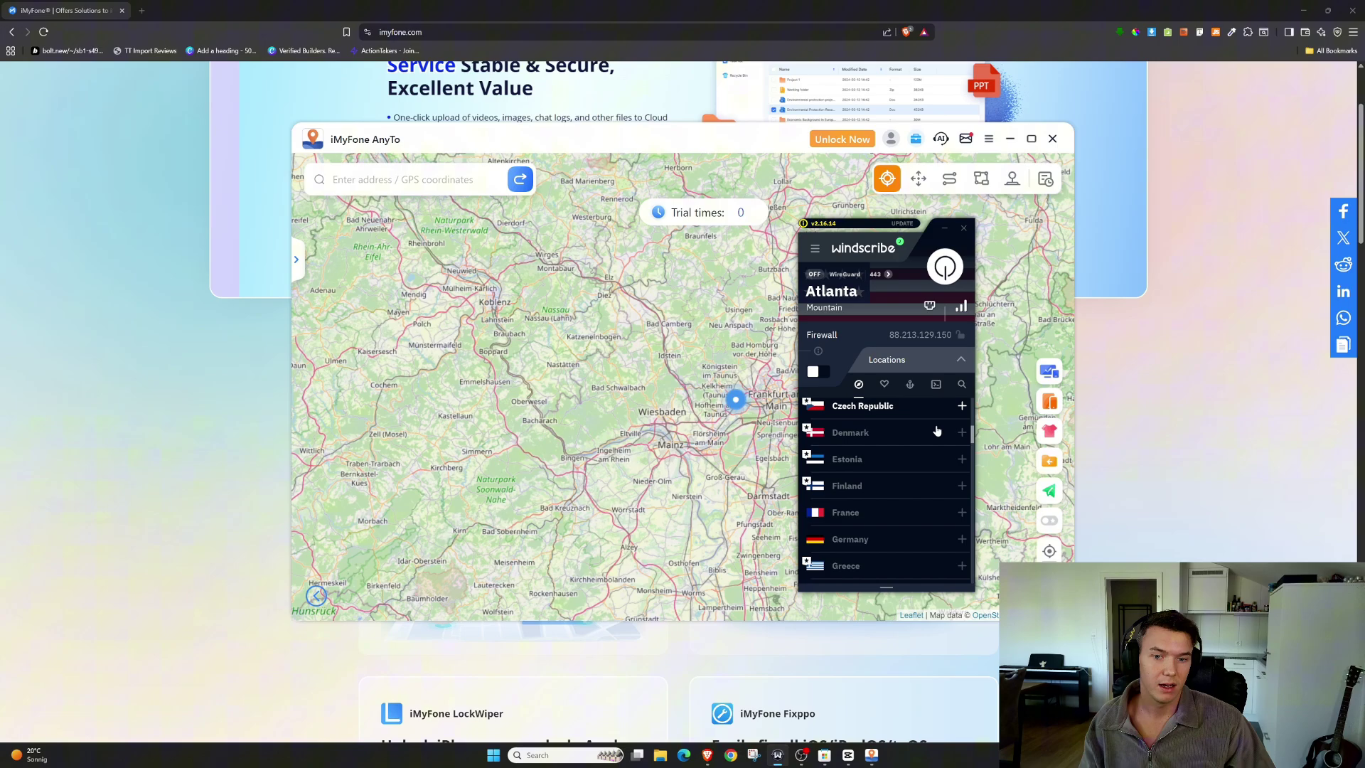
scroll(931, 491, "up", 5)
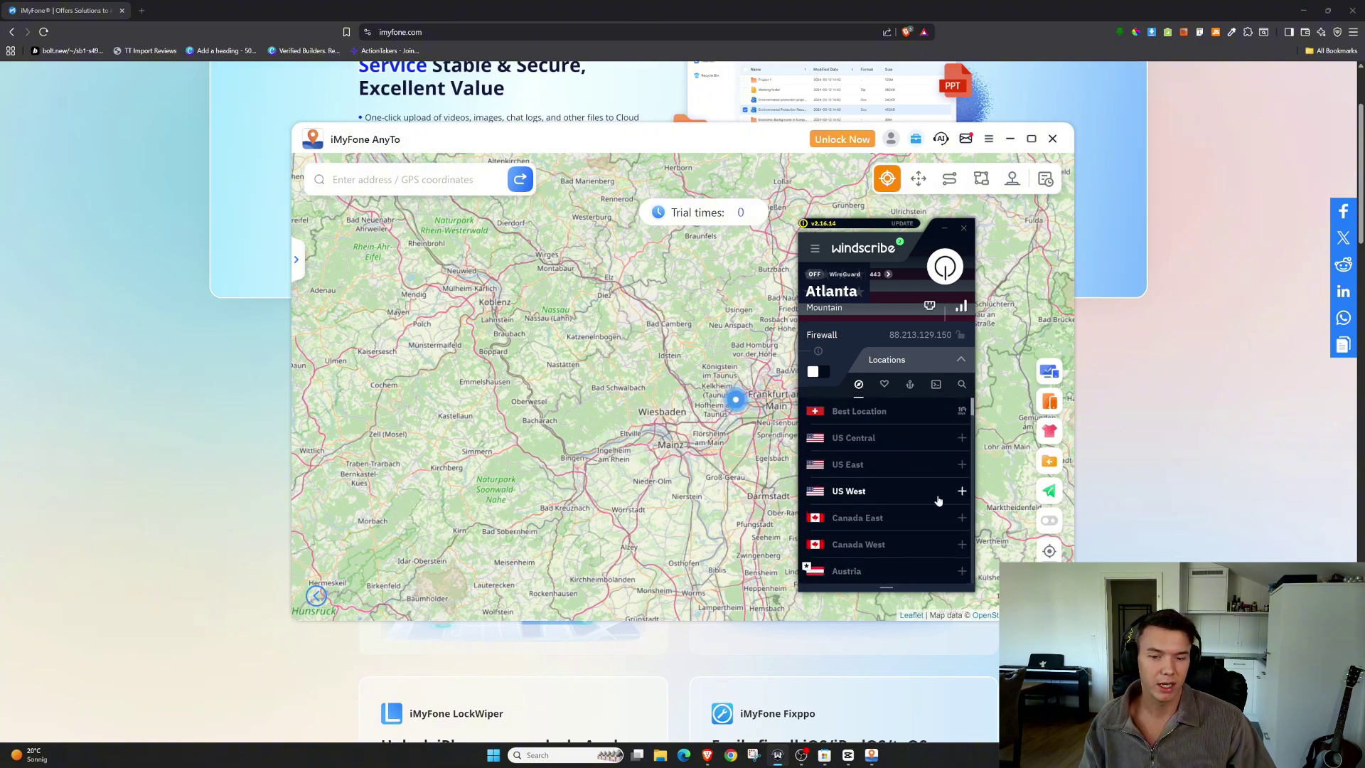